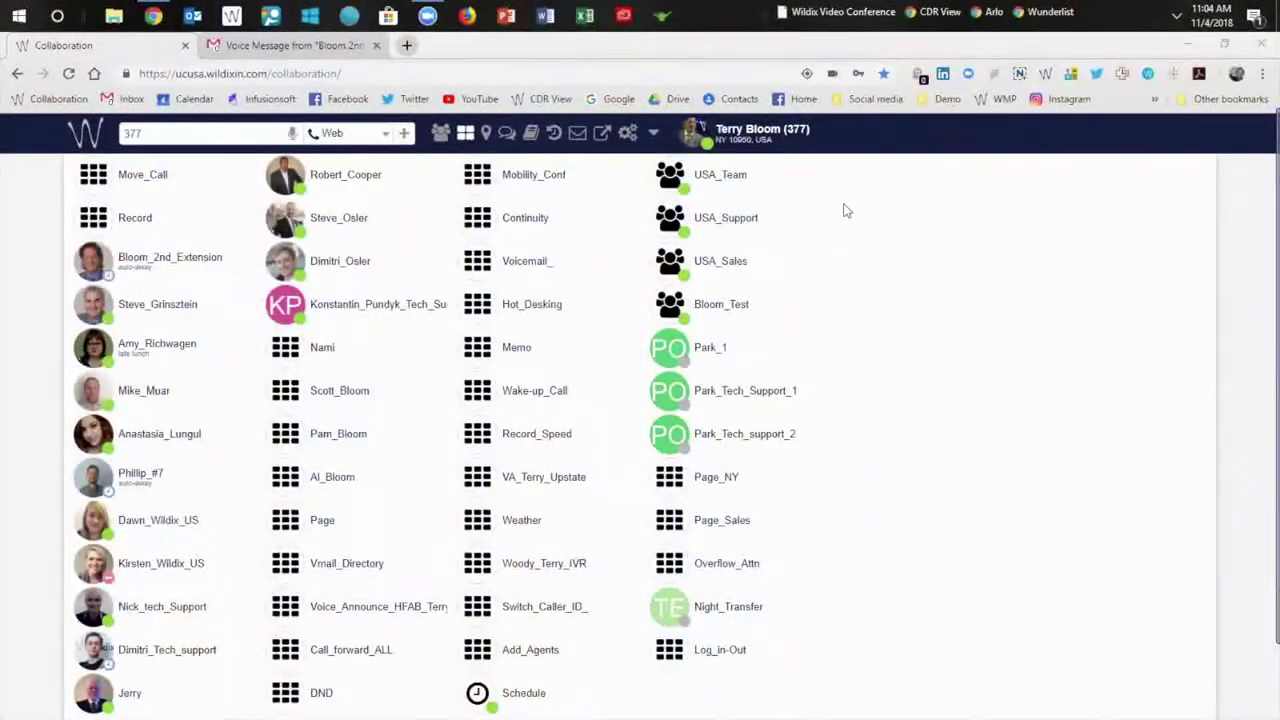
# Set presence to away with the status 'Be back in 30 minutes - 30 min.'.
pyautogui.click(690, 135)
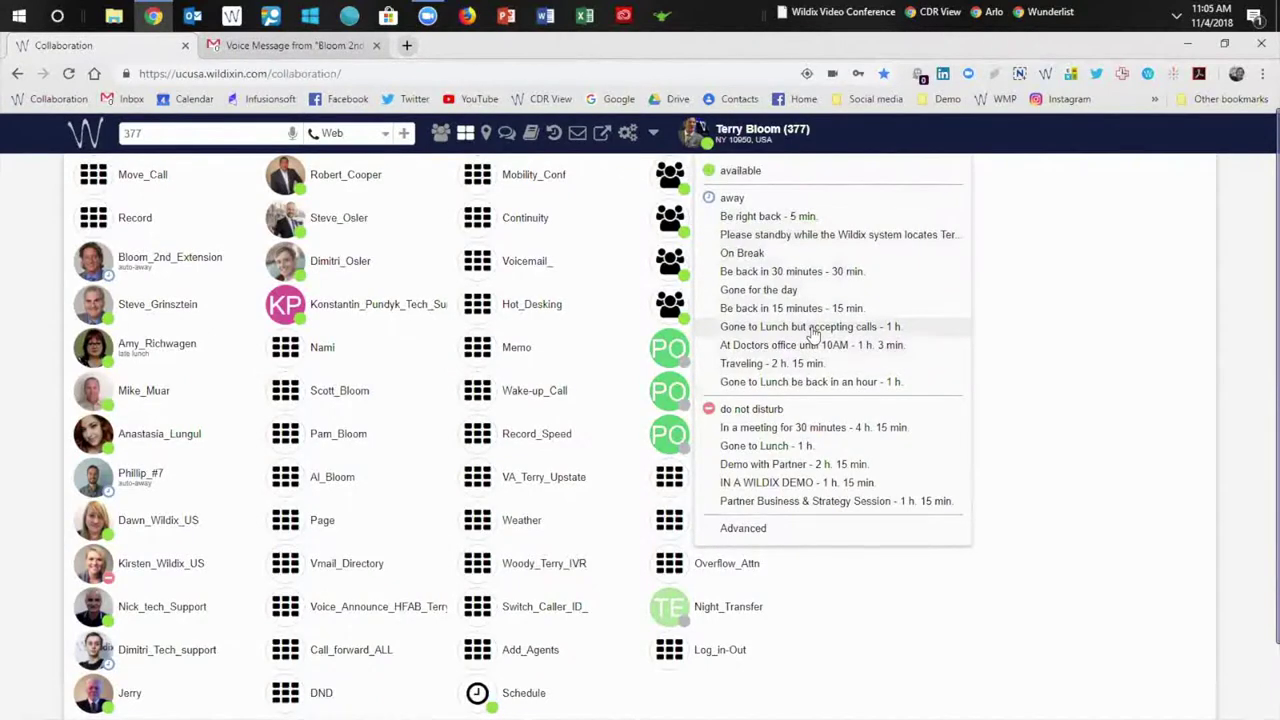
pyautogui.click(790, 271)
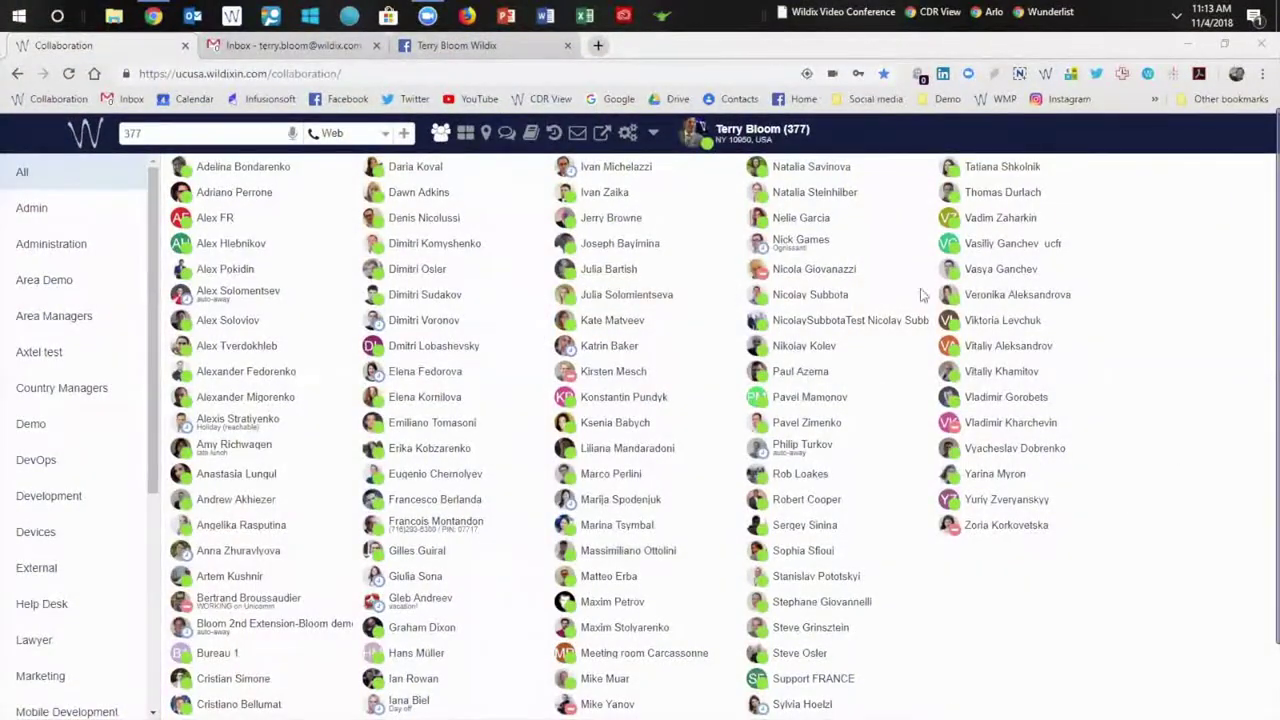
# Glance at the colleagues location map, close it, and go to Function keys.
pyautogui.click(486, 134)
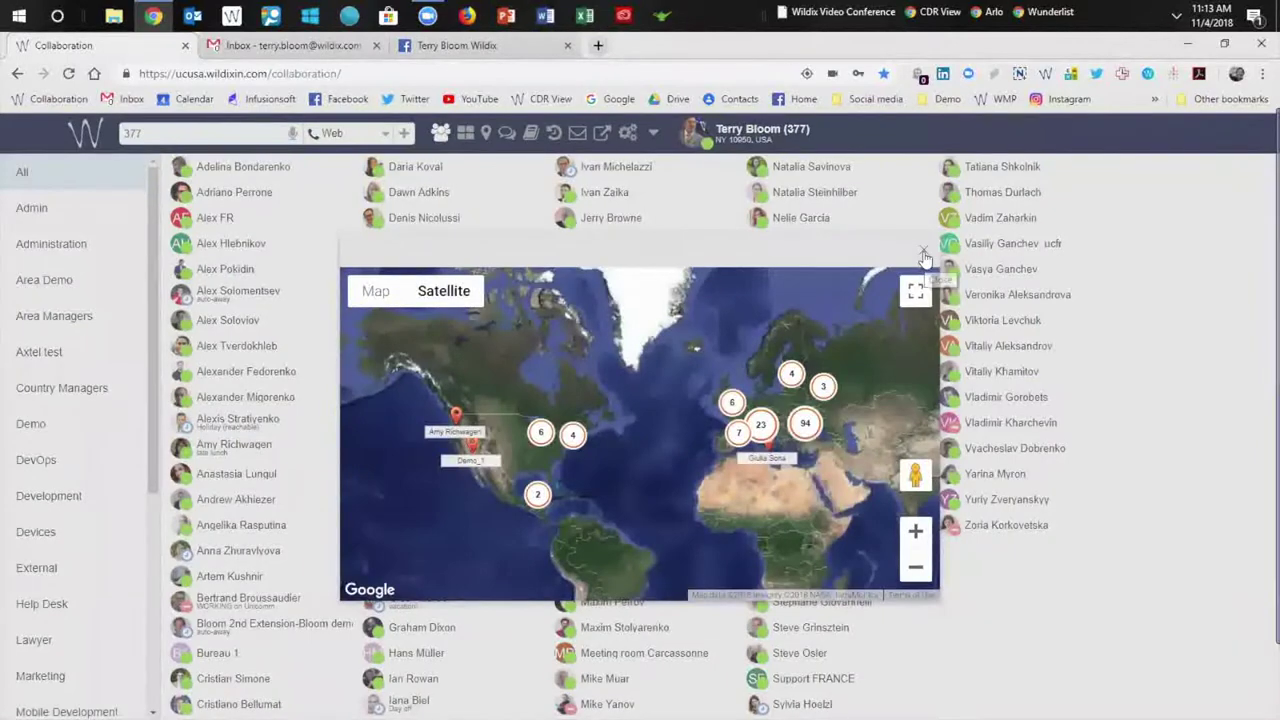
pyautogui.click(923, 254)
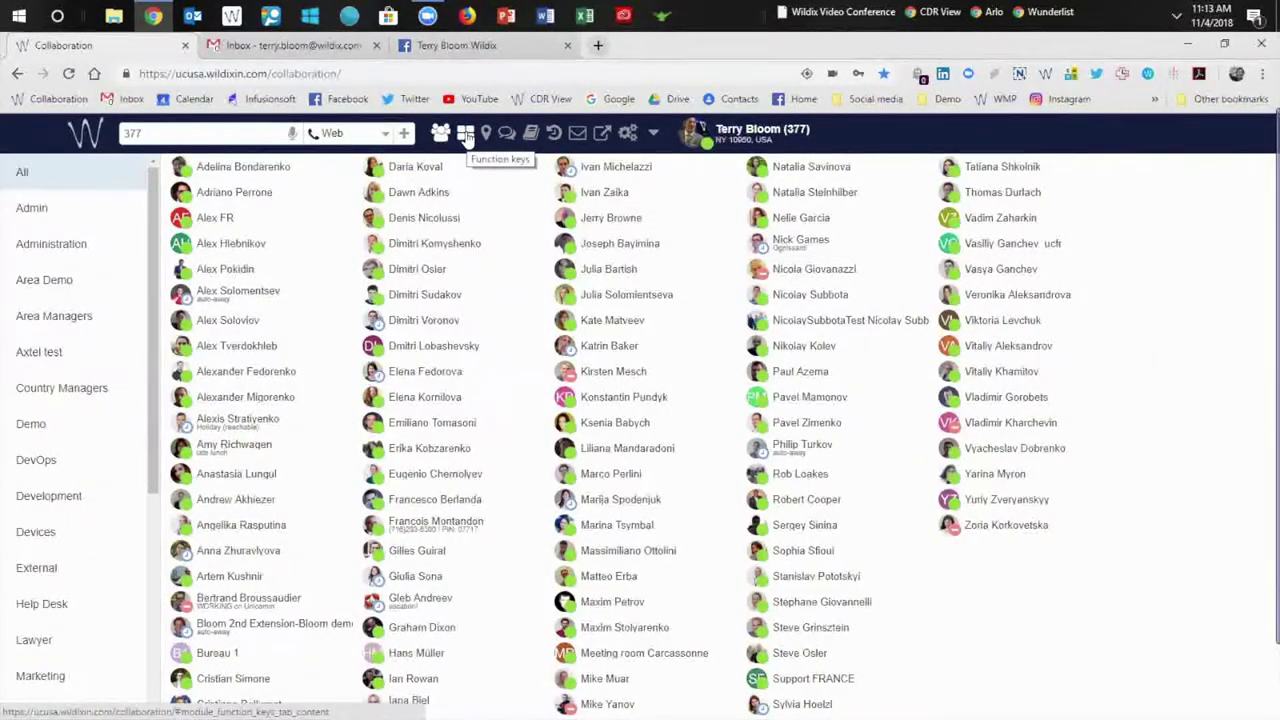
pyautogui.click(466, 136)
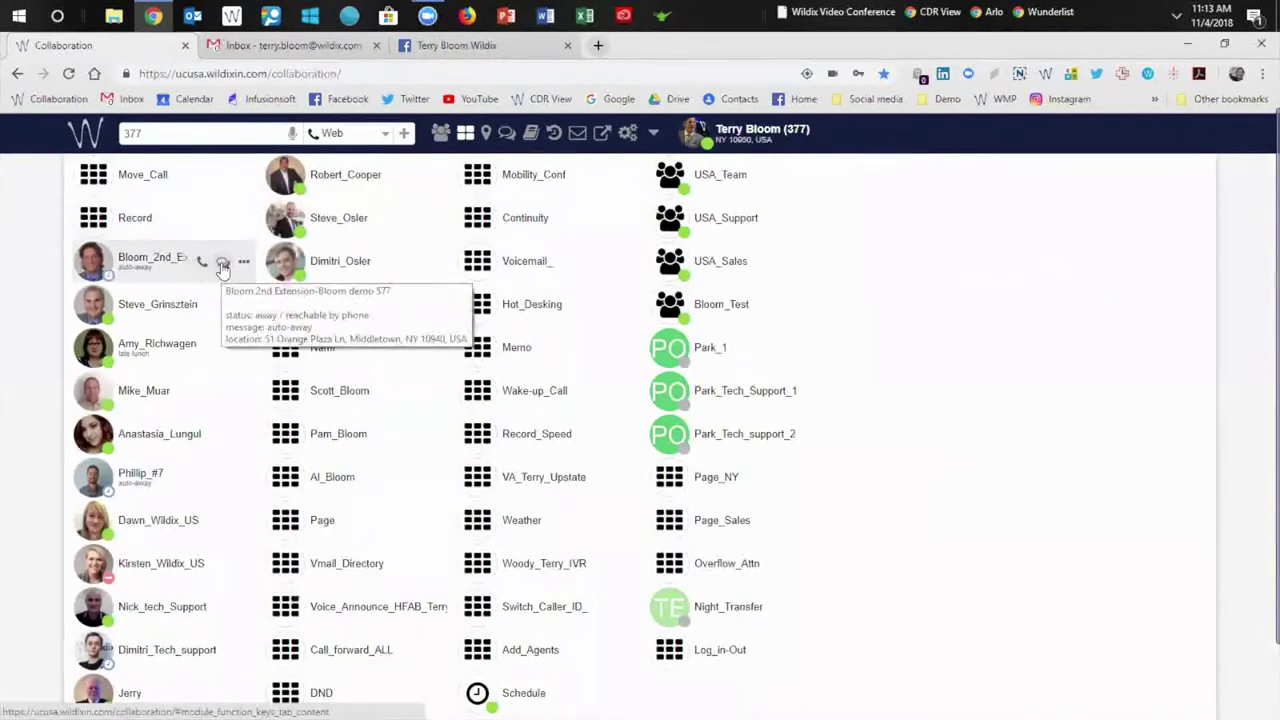
# Open the demo extension's chat and zoom its satellite location map to the building.
pyautogui.click(222, 263)
pyautogui.click(386, 190)
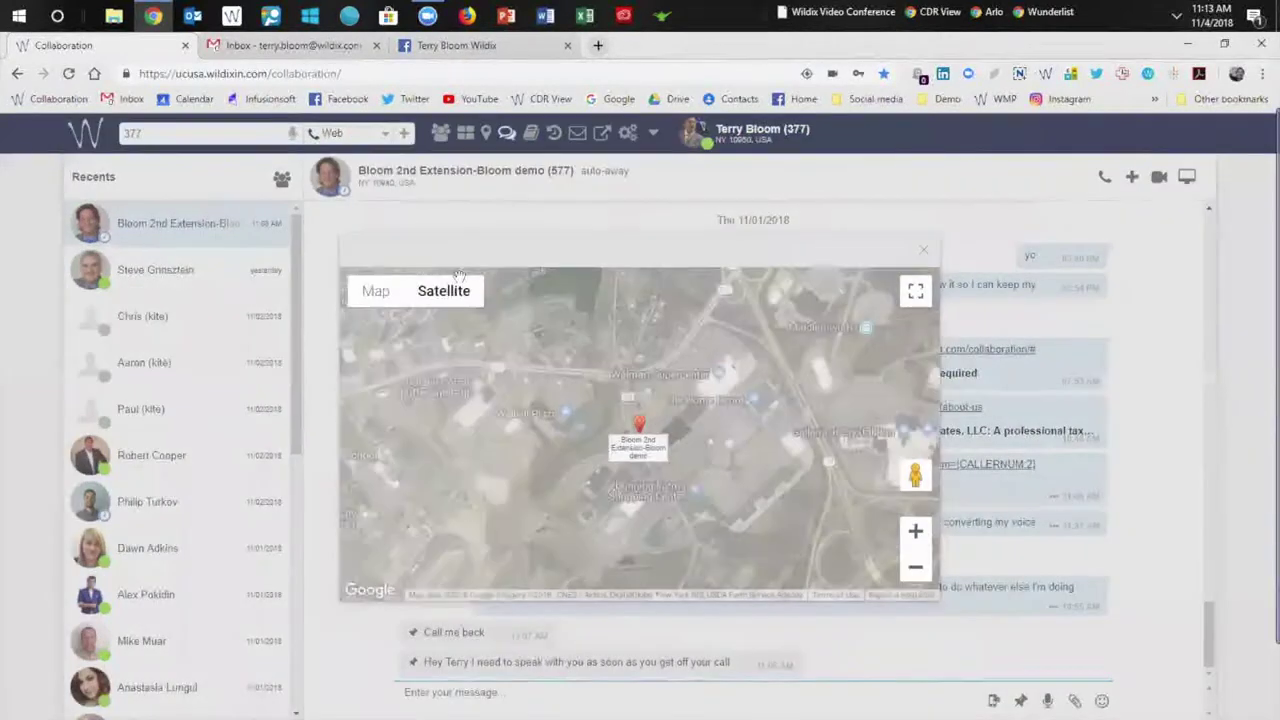
pyautogui.scroll(4, 547, 453)
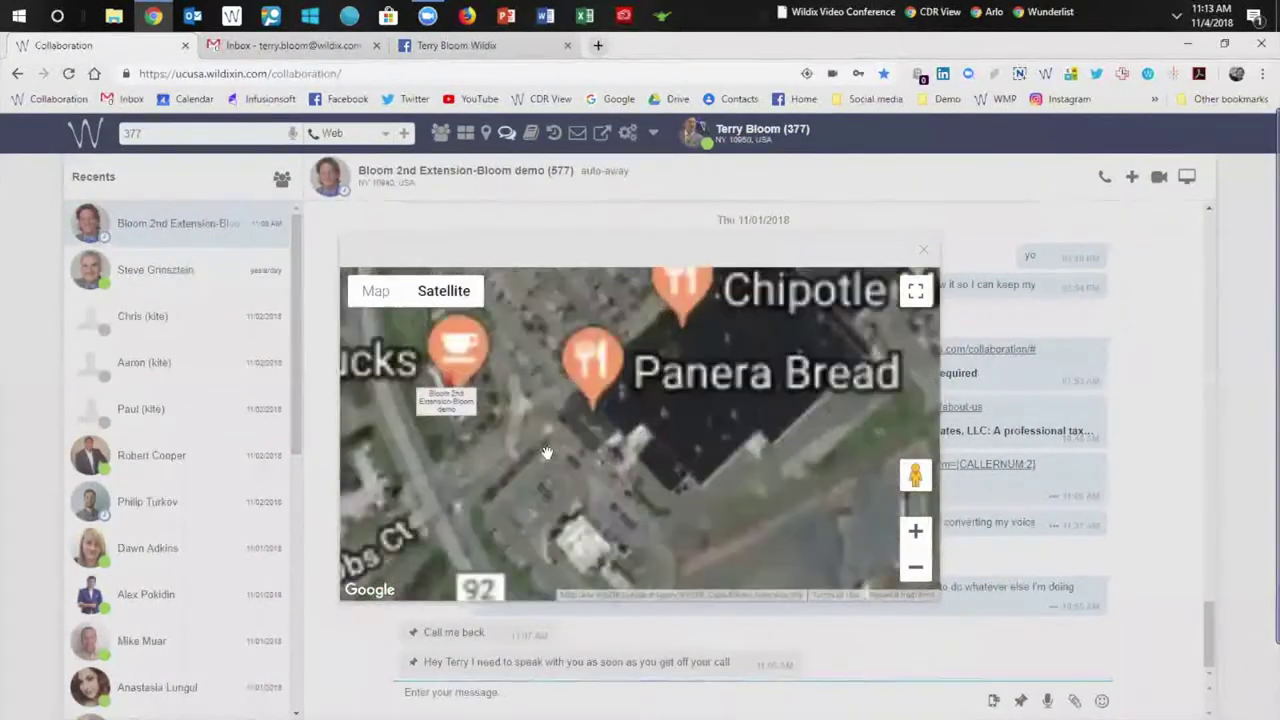
pyautogui.moveTo(547, 453); pyautogui.dragTo(698, 510)
pyautogui.scroll(1, 690, 410)
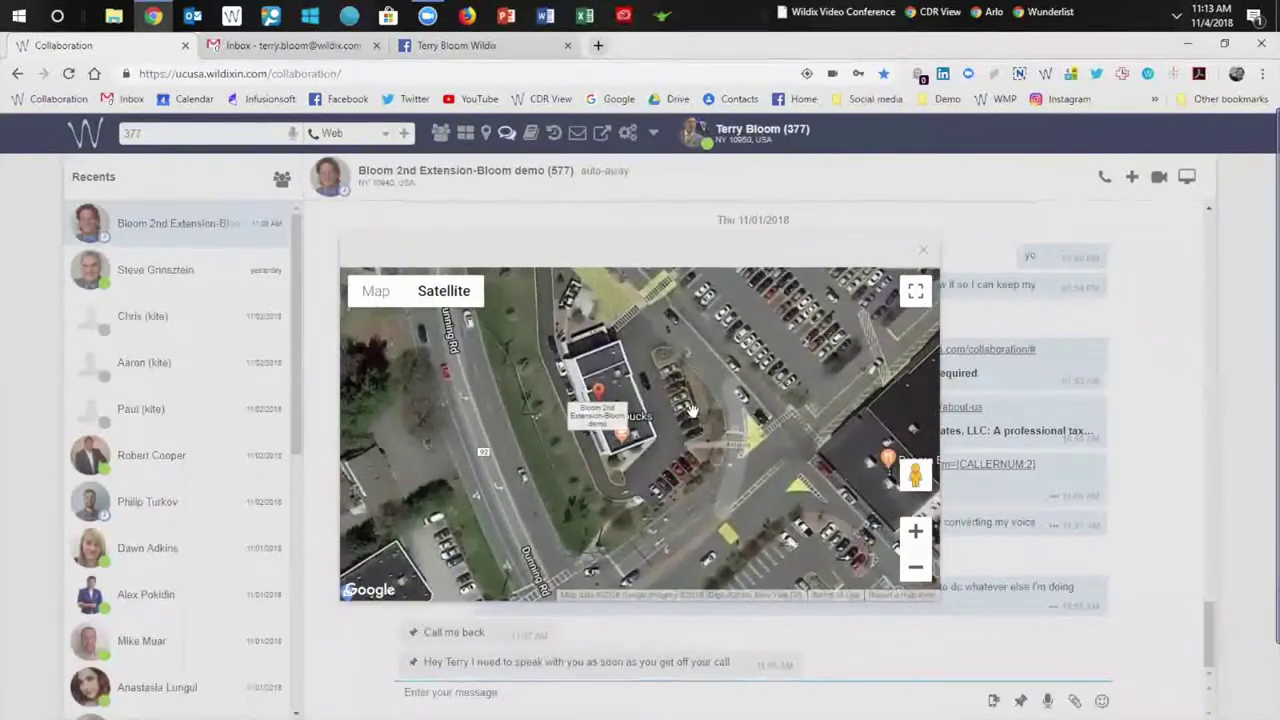
pyautogui.scroll(1, 690, 410)
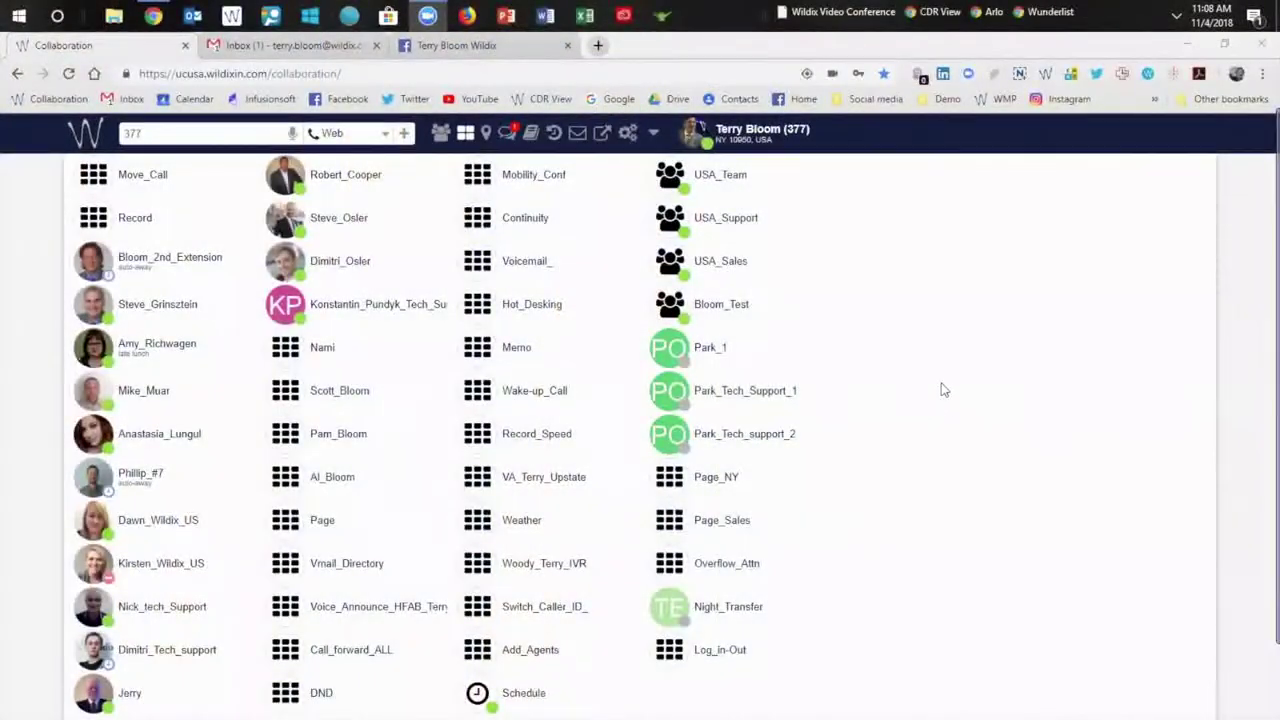
# Dismiss the SMS/fax/Post-It options, then start and cancel a Post-It to the demo extension.
pyautogui.click(401, 133)
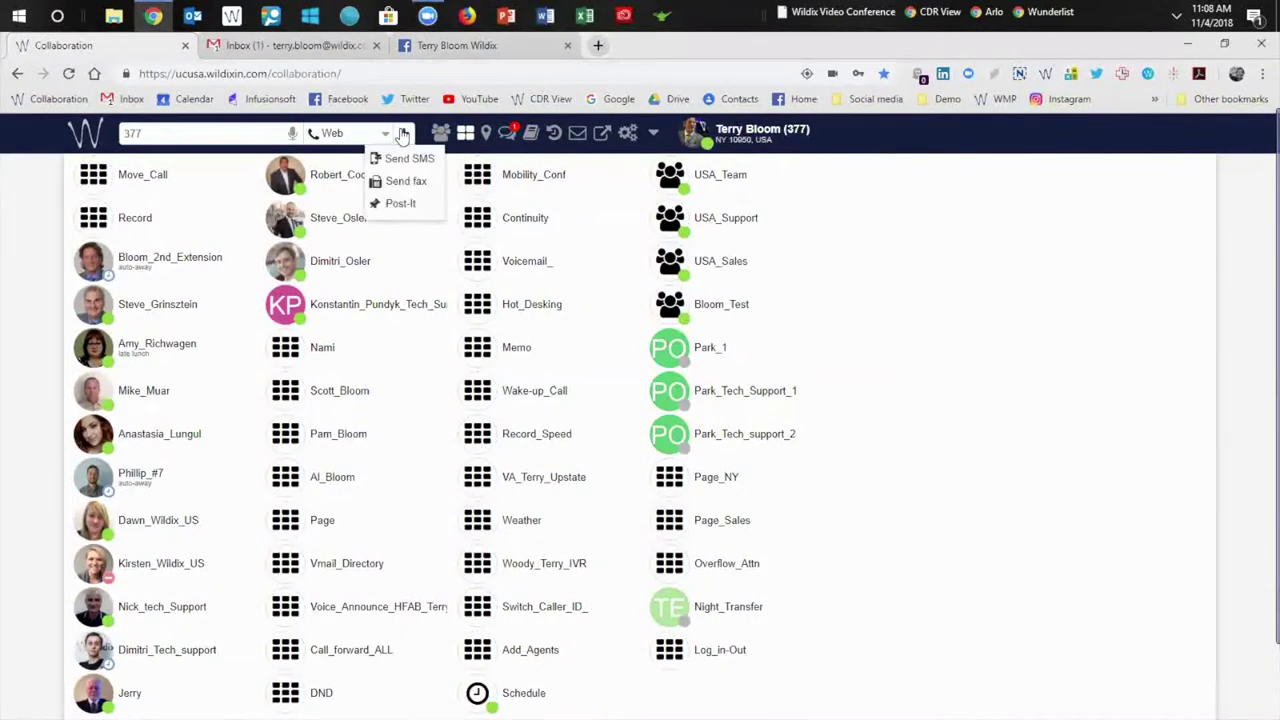
pyautogui.click(949, 302)
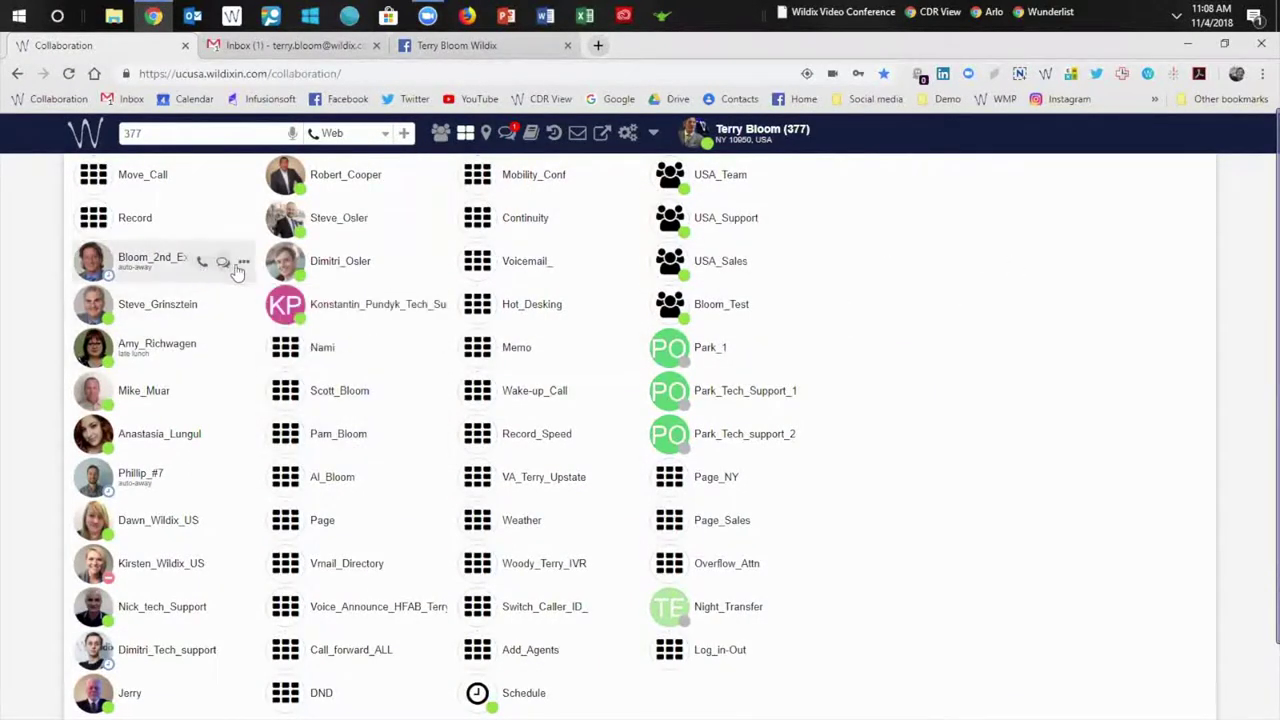
pyautogui.click(243, 263)
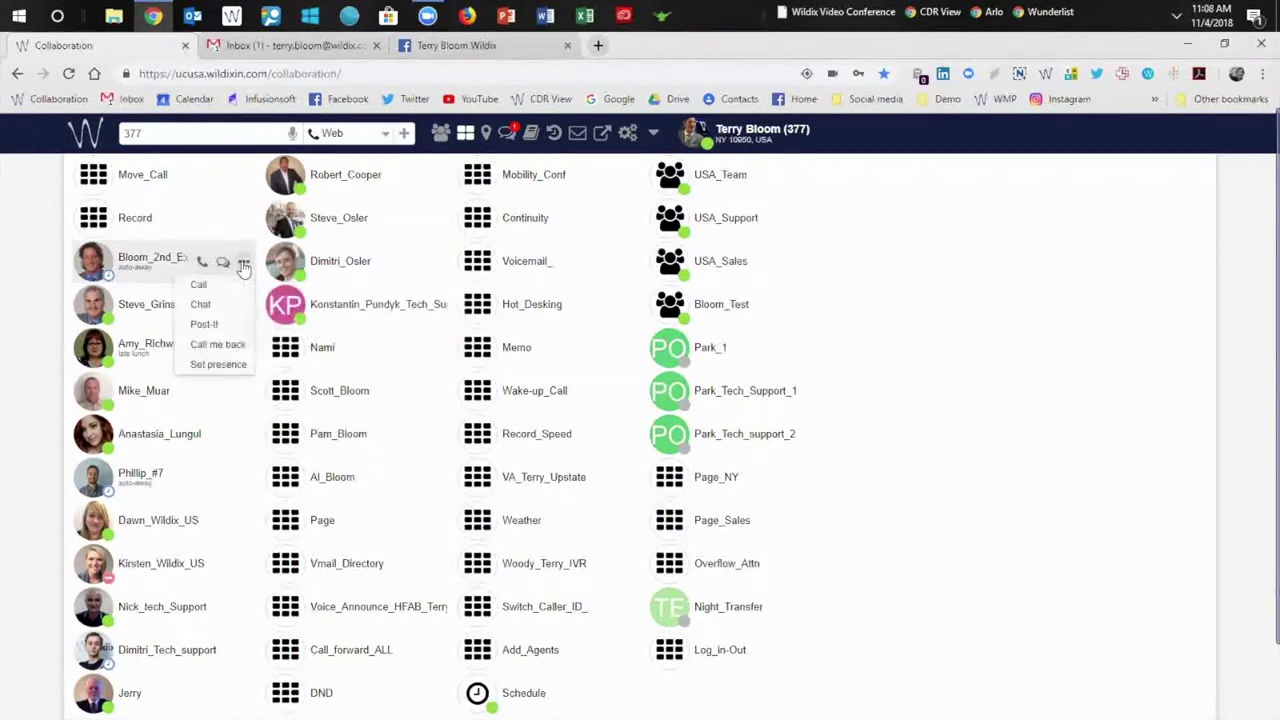
pyautogui.click(205, 324)
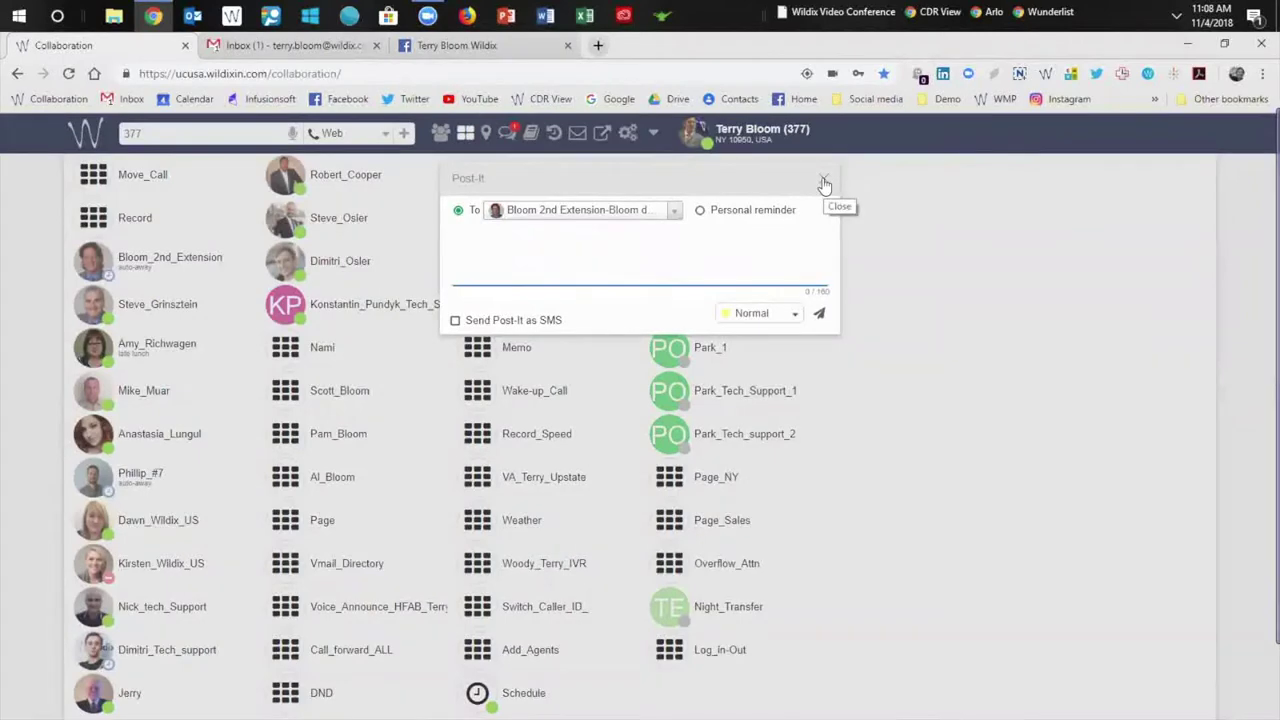
pyautogui.click(922, 256)
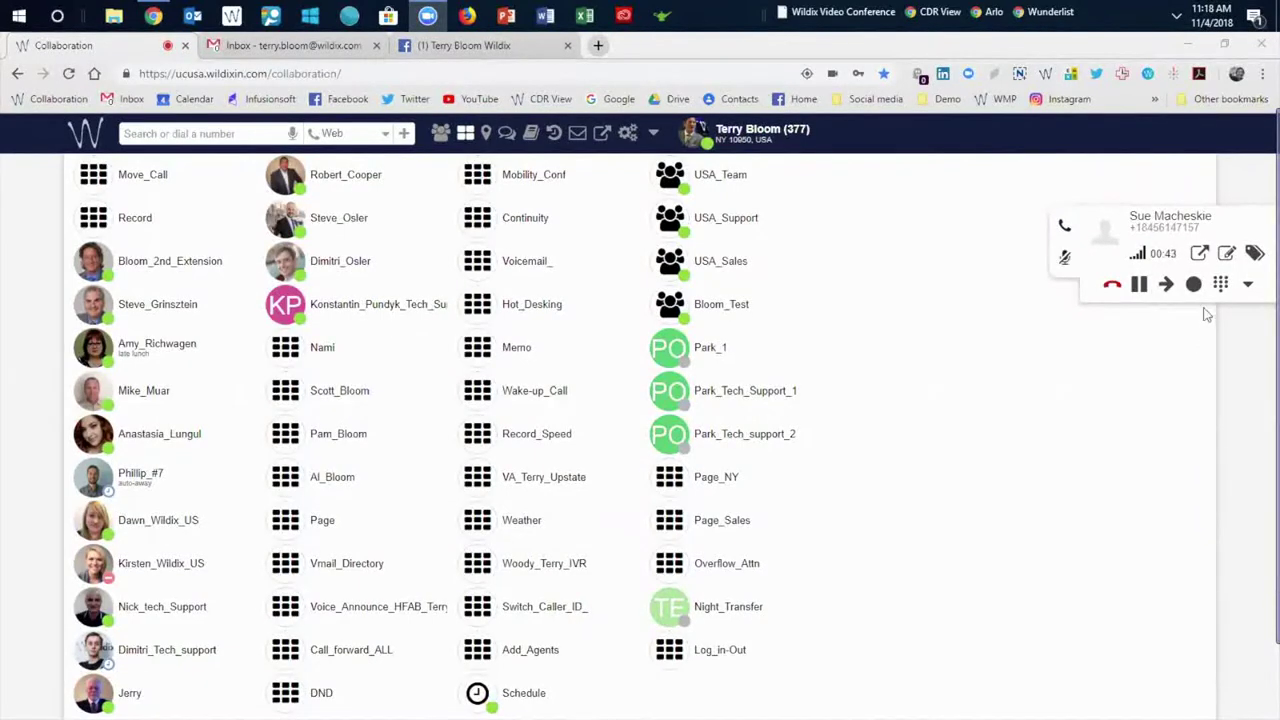
# Search the caller's number in Infusionsoft from the active call panel's URL icon.
pyautogui.click(1198, 256)
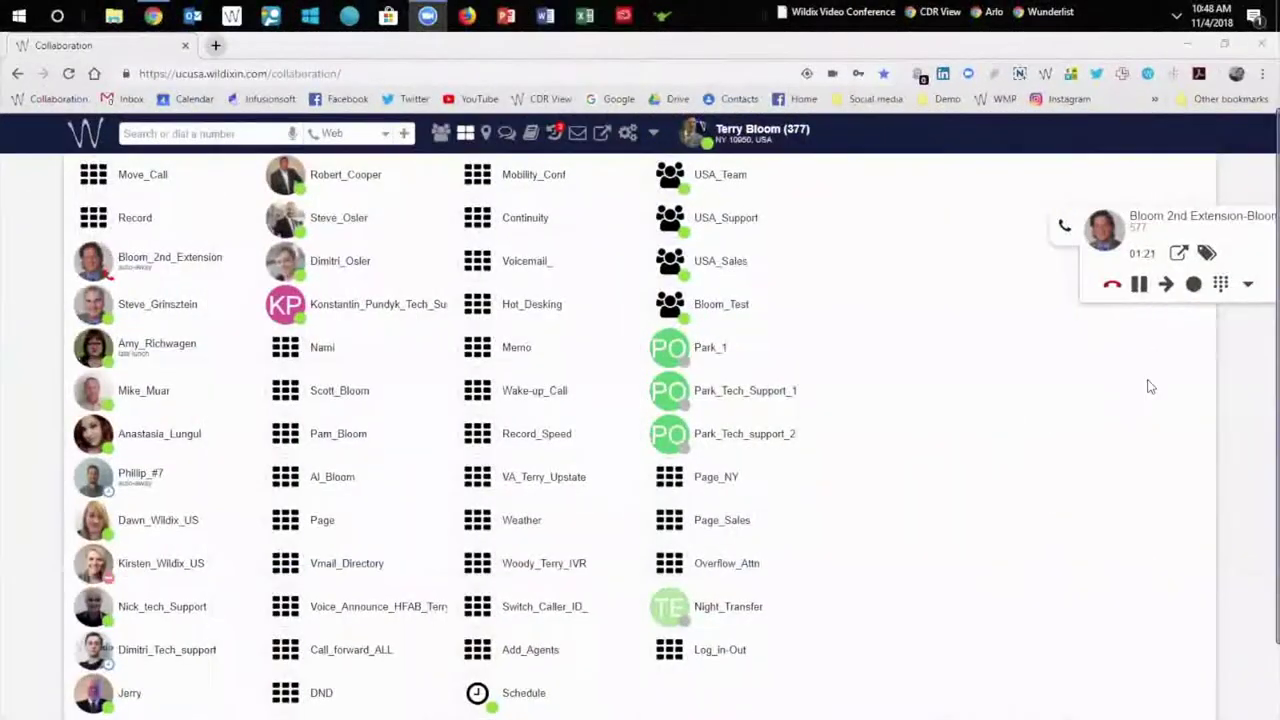
# Continue the call with the demo extension on the Web device.
pyautogui.click(1250, 287)
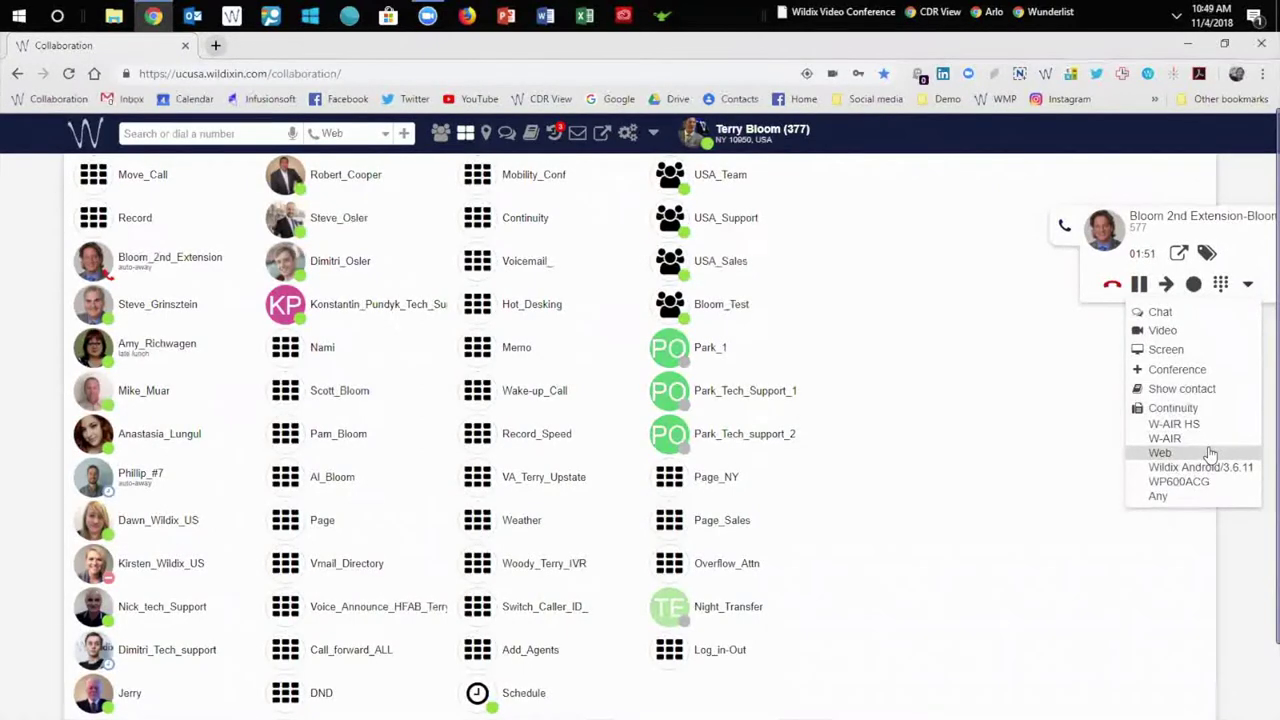
pyautogui.click(1209, 454)
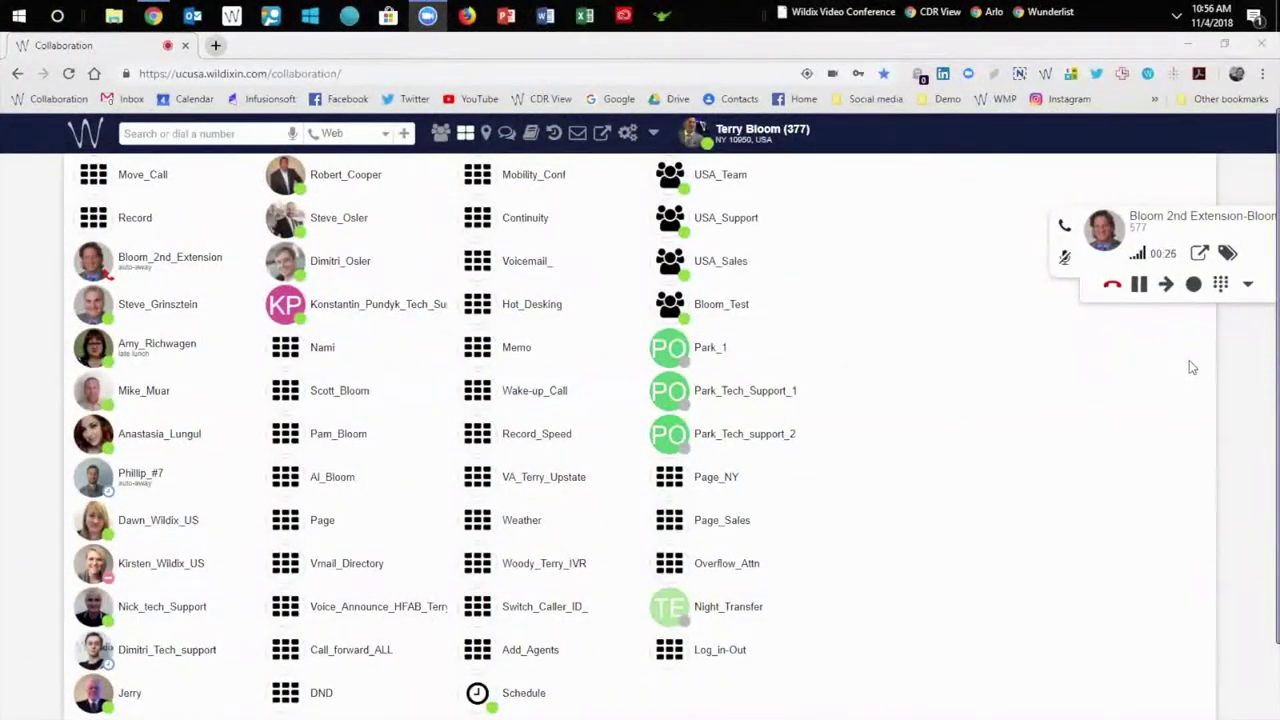
# Record the call, show the History tab, and hang up.
pyautogui.click(1194, 285)
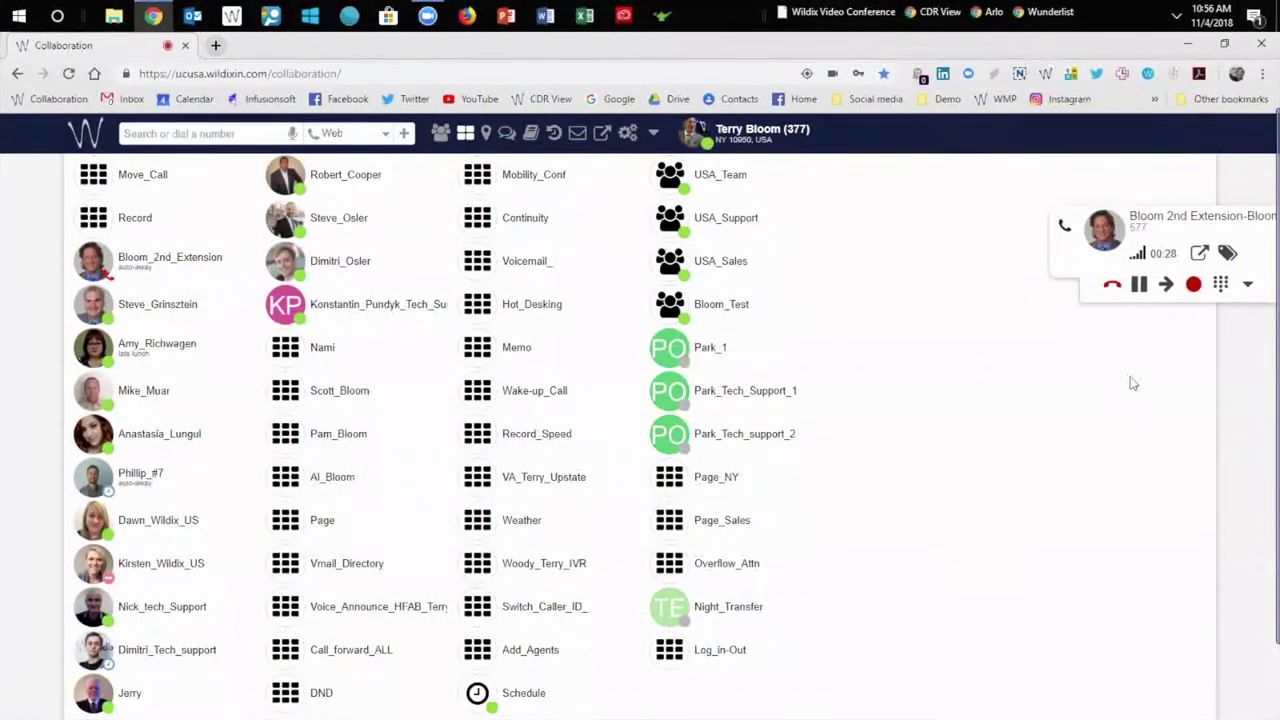
pyautogui.click(554, 132)
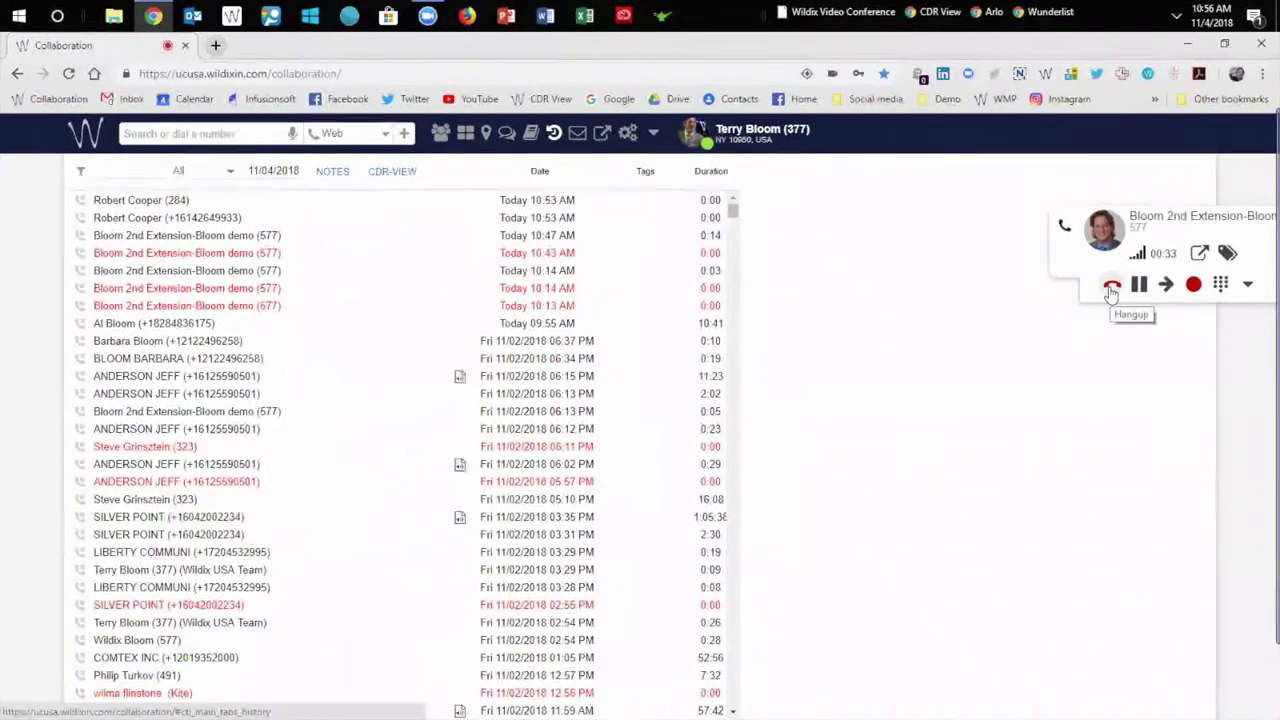
pyautogui.click(1111, 287)
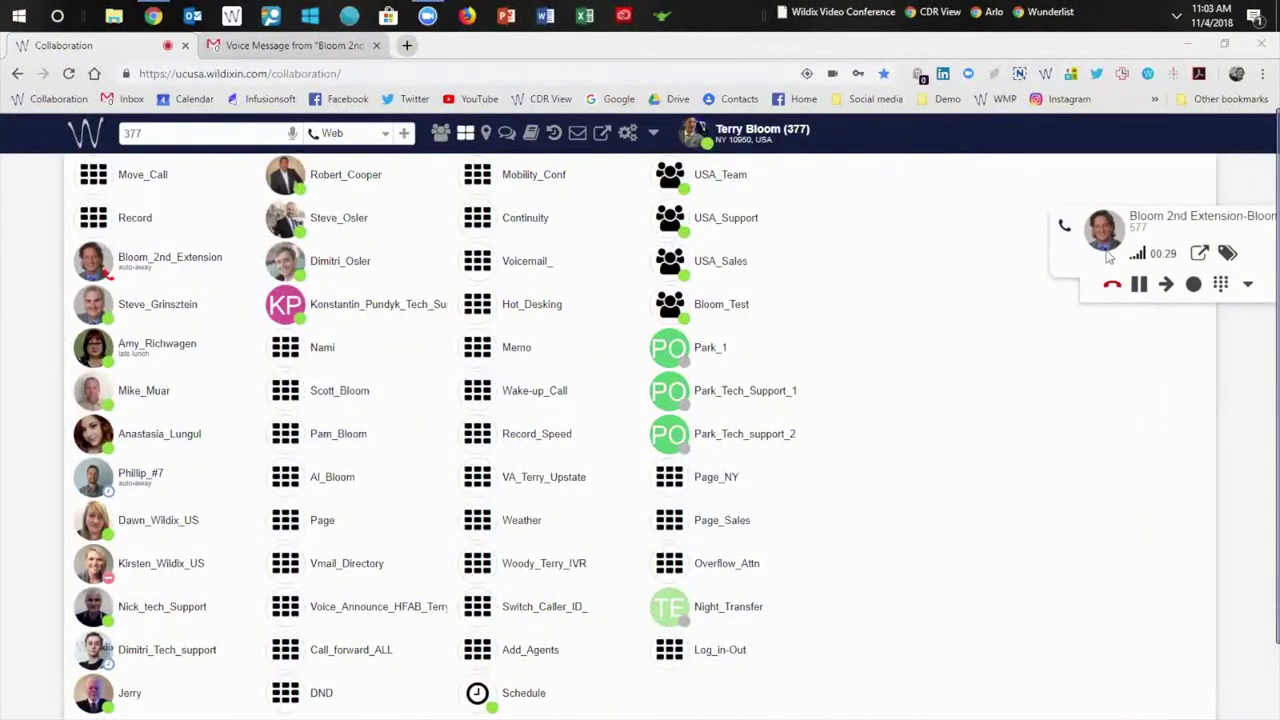
# Drag the caller into the transfer box and transfer the call to colleague 323.
pyautogui.moveTo(1103, 236); pyautogui.dragTo(150, 304)
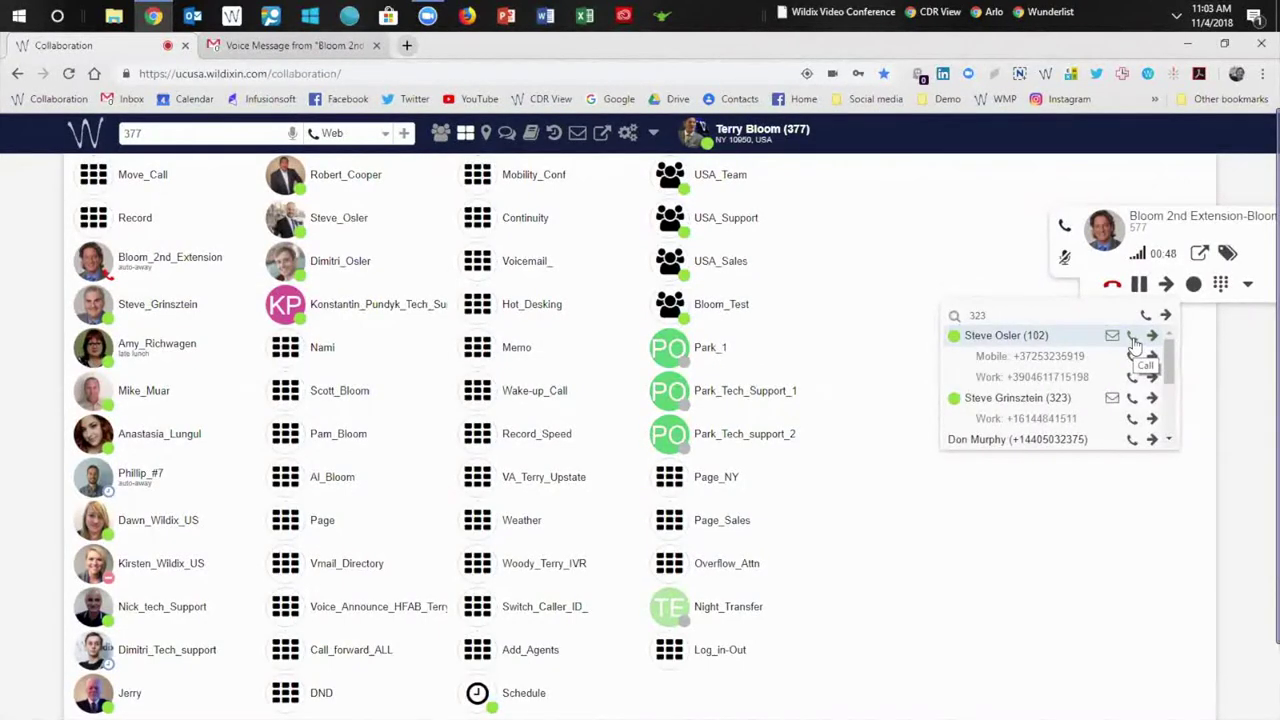
pyautogui.click(1133, 340)
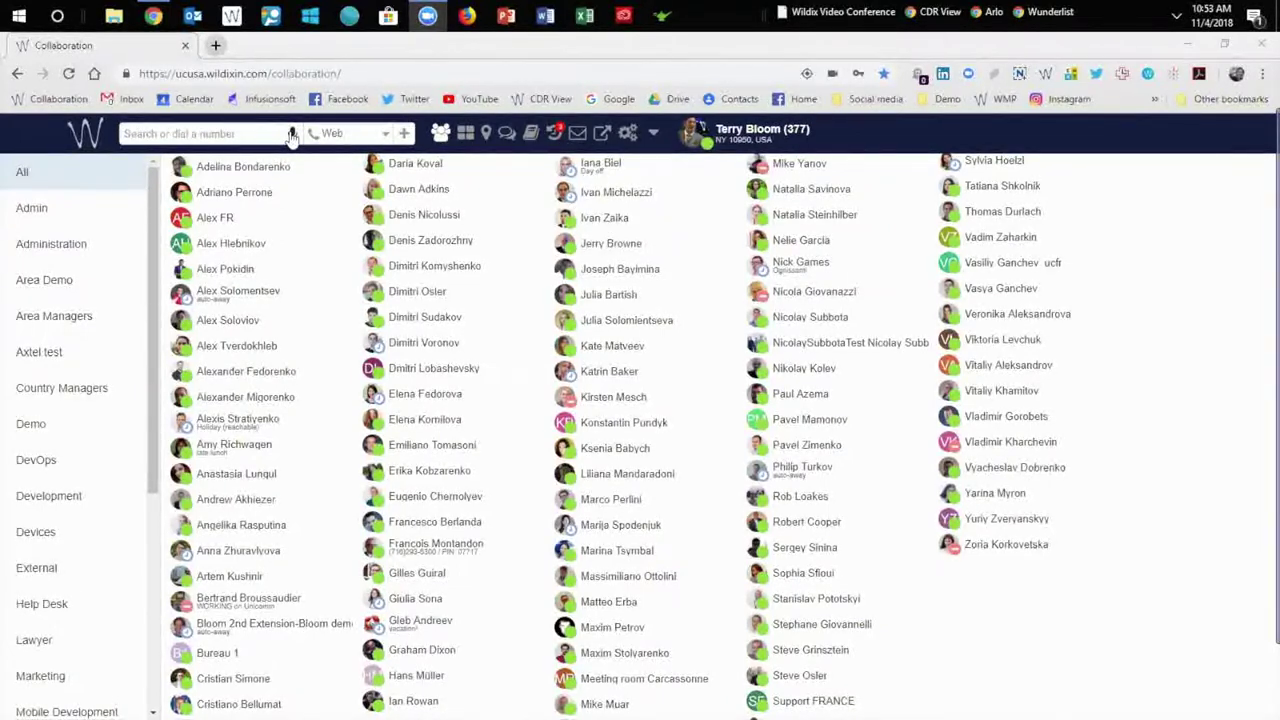
# Search the directory for the colleague by name and call extension 284.
pyautogui.click(292, 135)
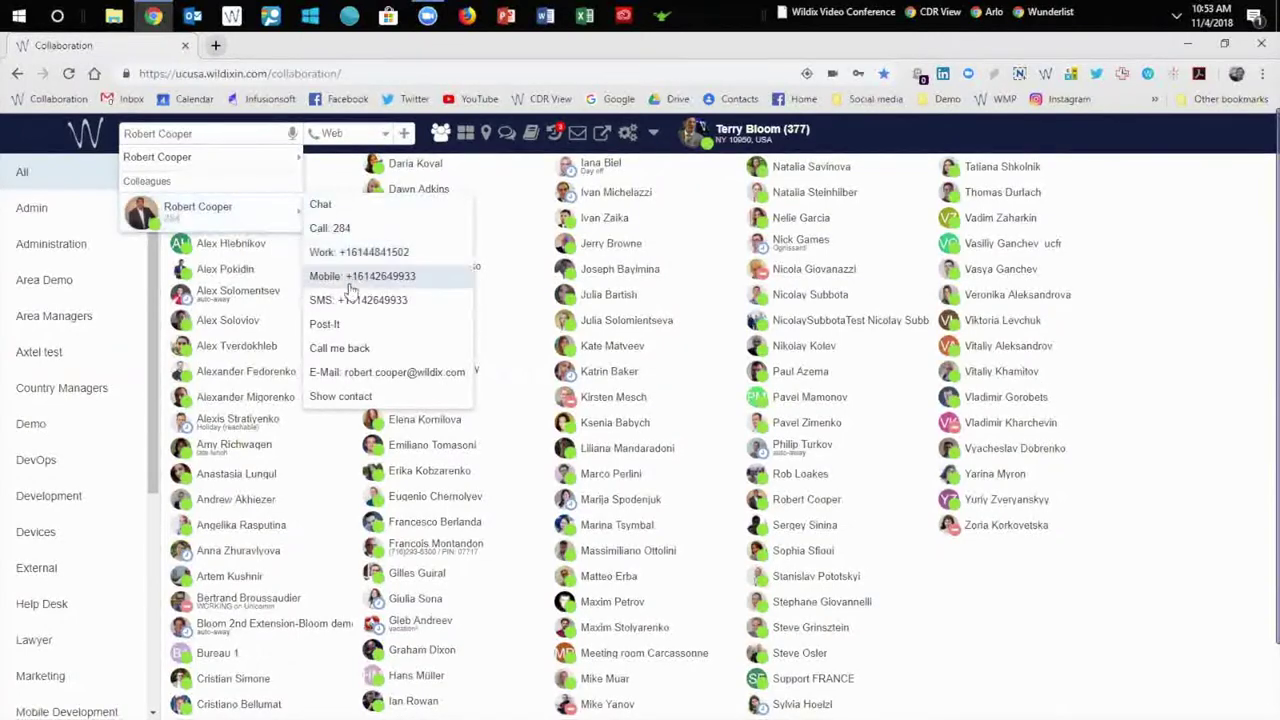
pyautogui.click(368, 227)
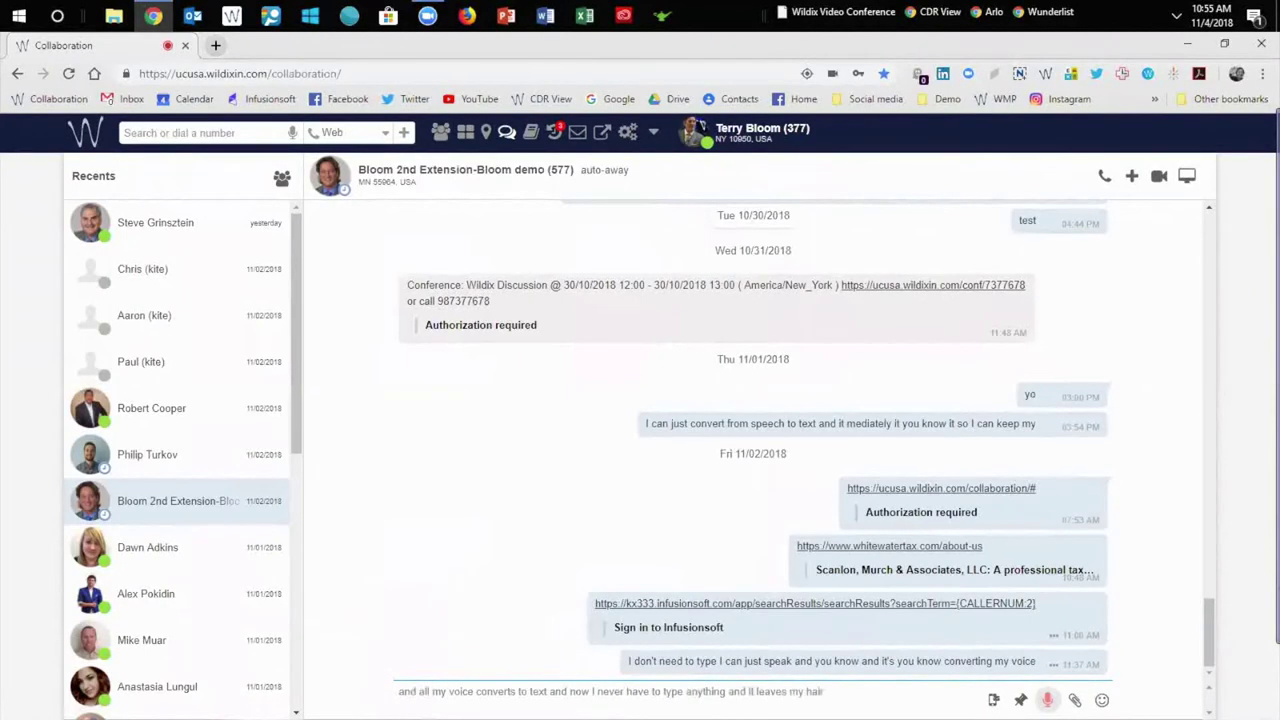
# Send the dictated voice-to-text message in the demo extension chat.
pyautogui.press('Return')
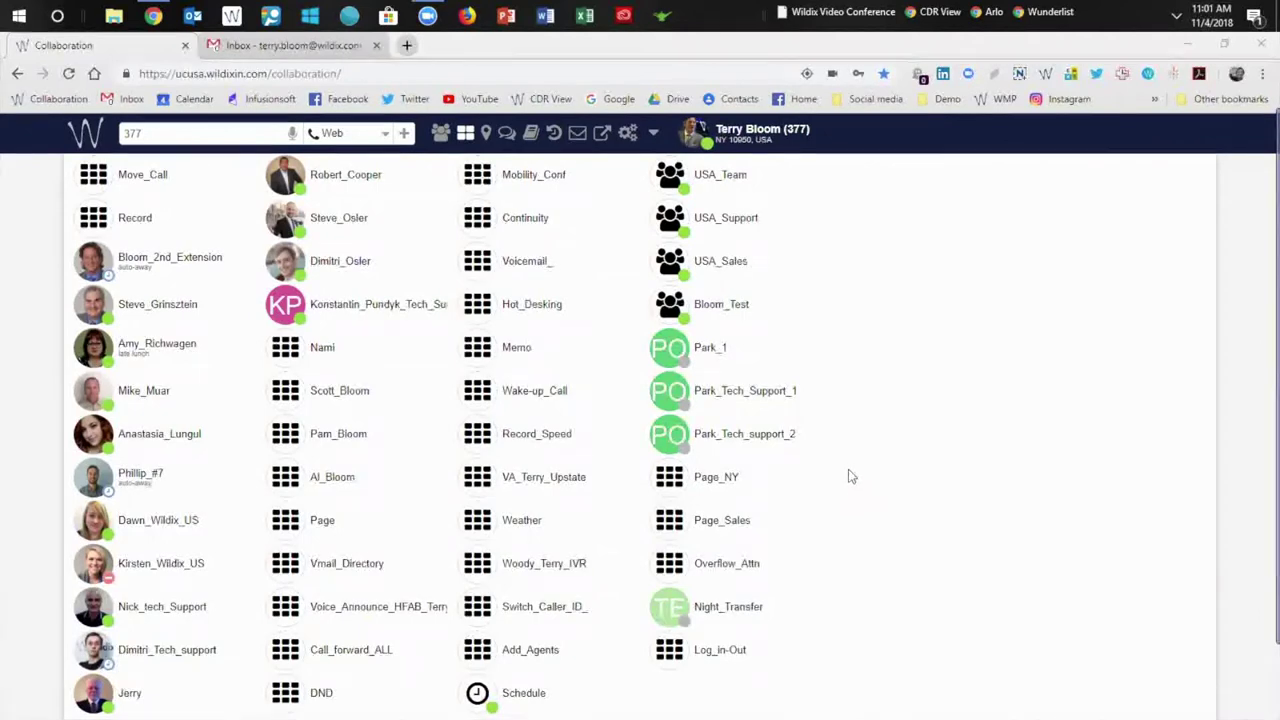
# Show the voicemail list, then switch to the Gmail inbox.
pyautogui.click(565, 146)
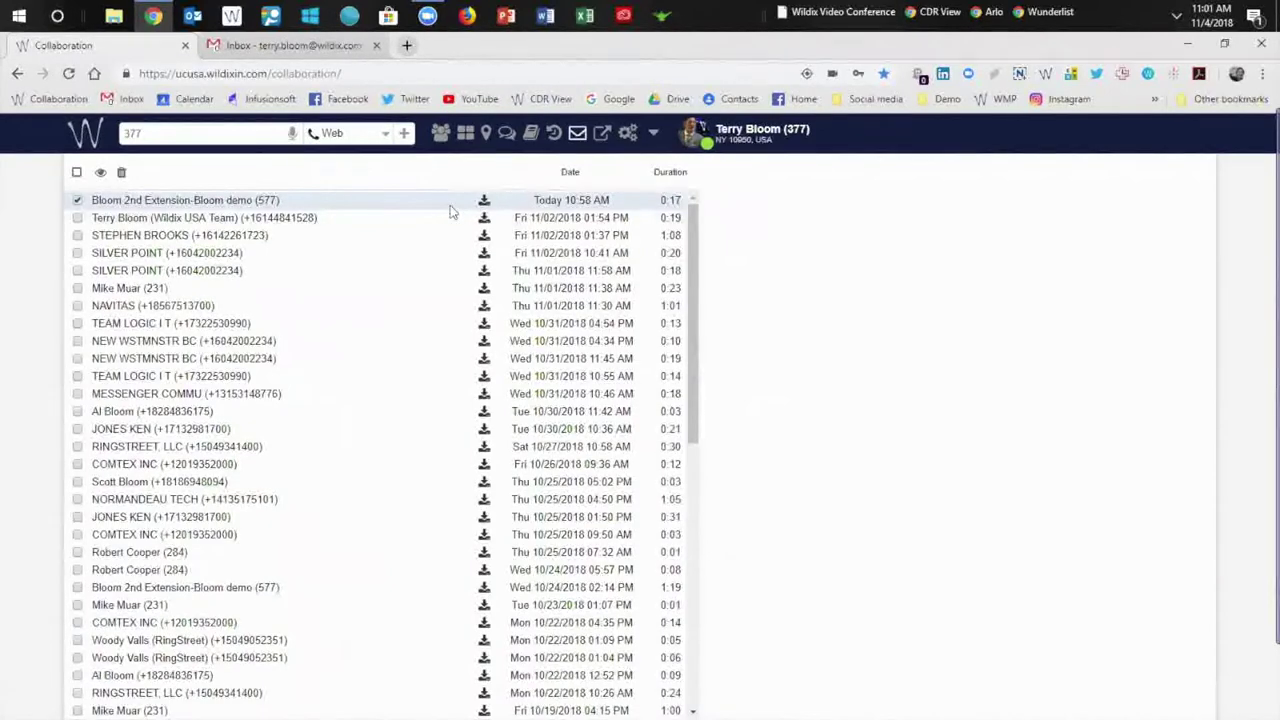
pyautogui.click(320, 44)
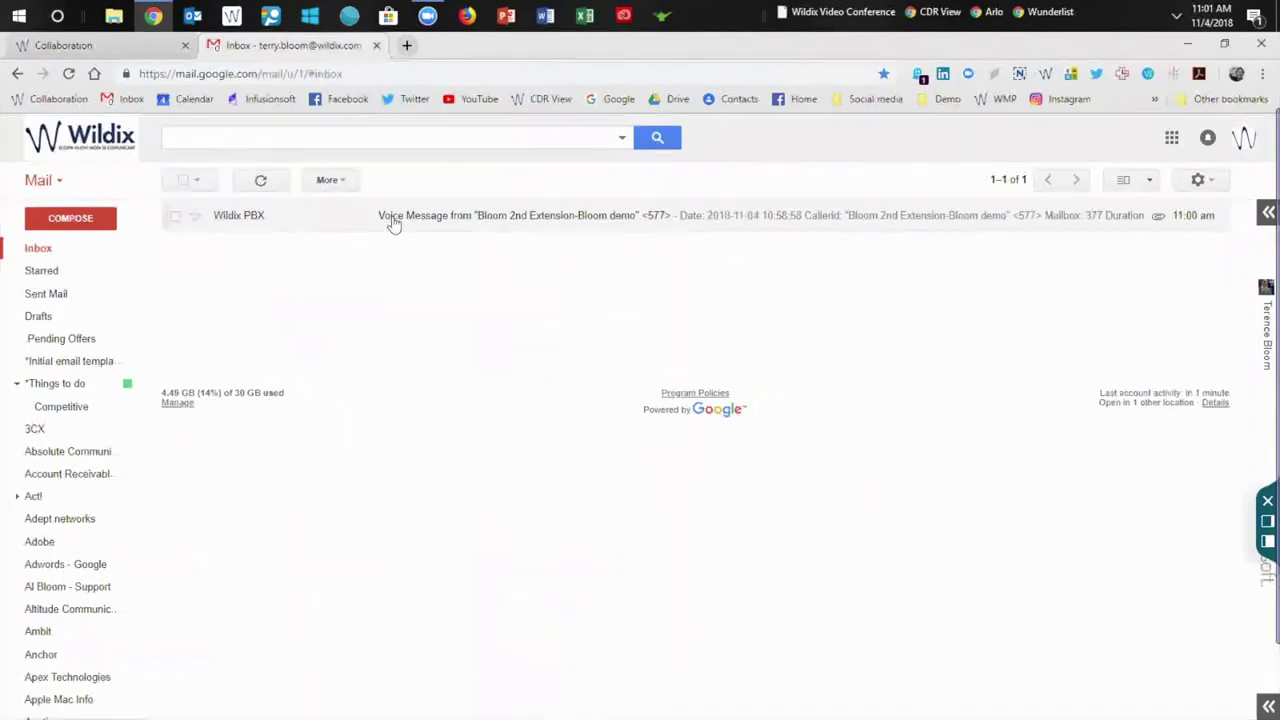
# Open the Wildix PBX voice message email and highlight its transcript about next week's lunch.
pyautogui.click(393, 222)
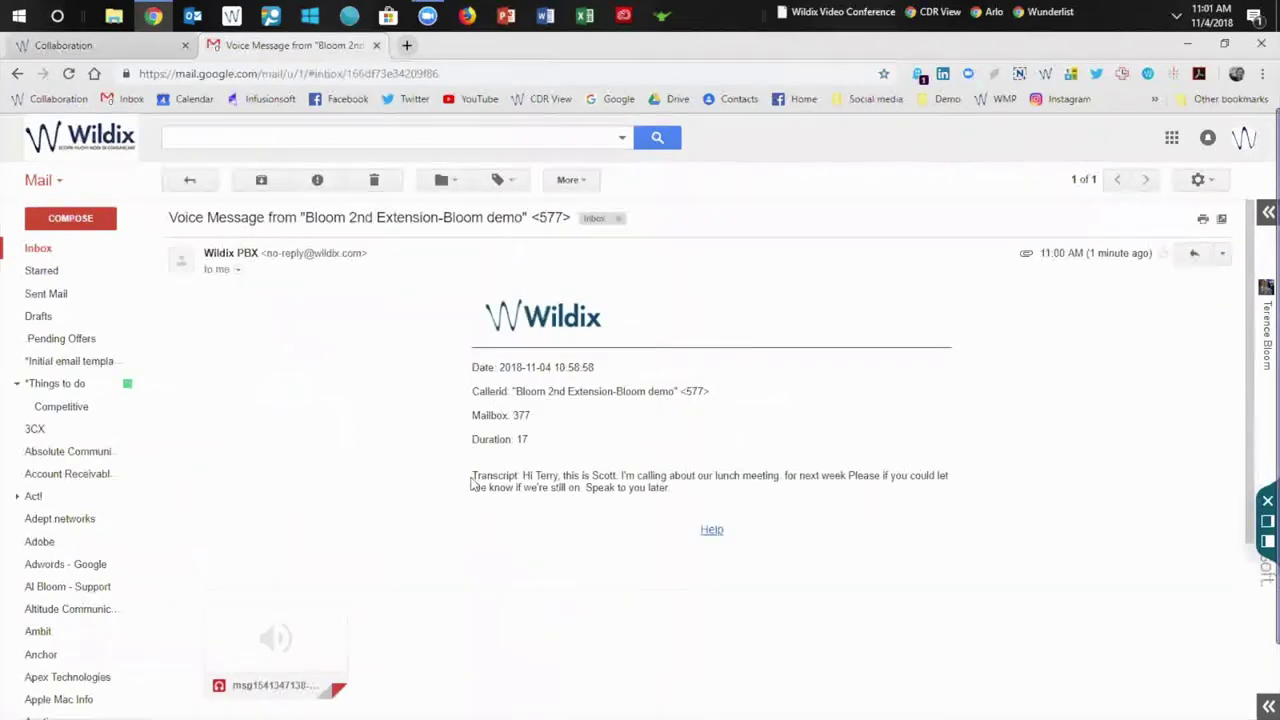
pyautogui.moveTo(472, 477); pyautogui.dragTo(686, 502)
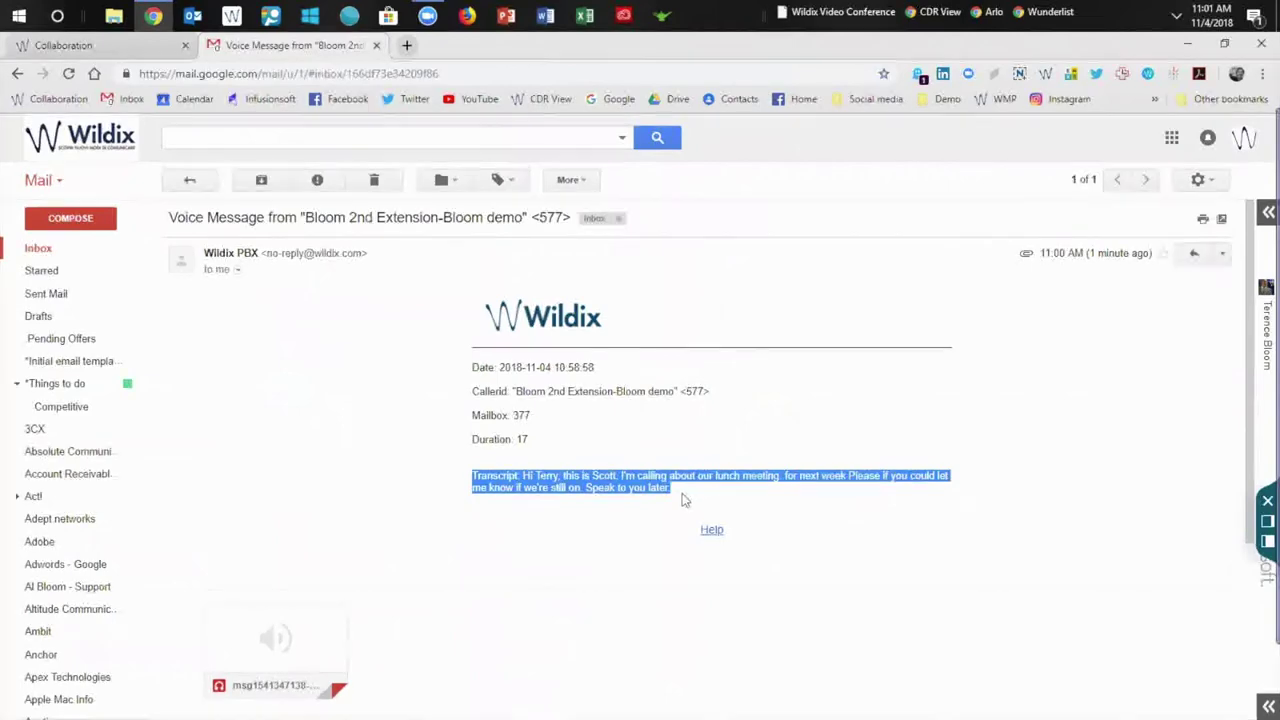